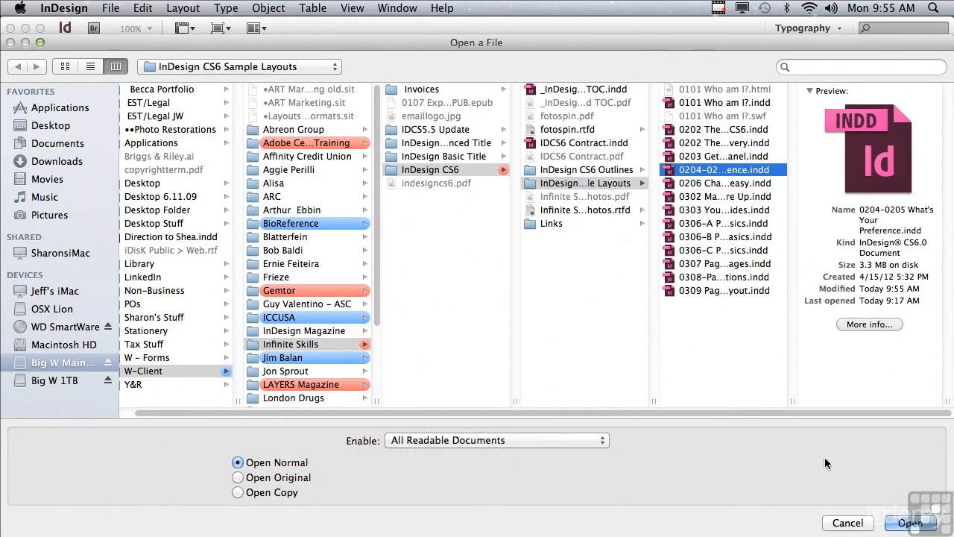
Open the document 0204-0205 What's Your Preference.indd and bring up its General preferences.
click(894, 525)
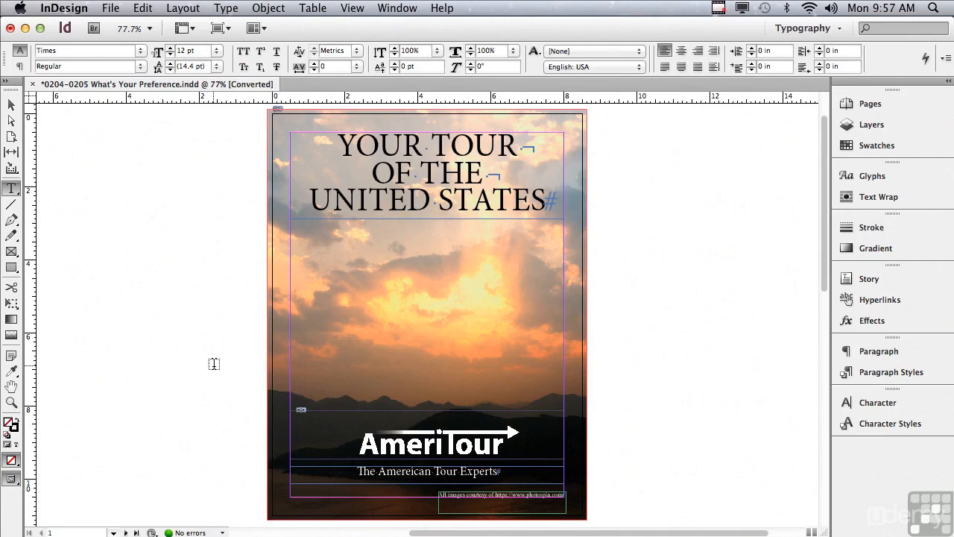
key(super+k)
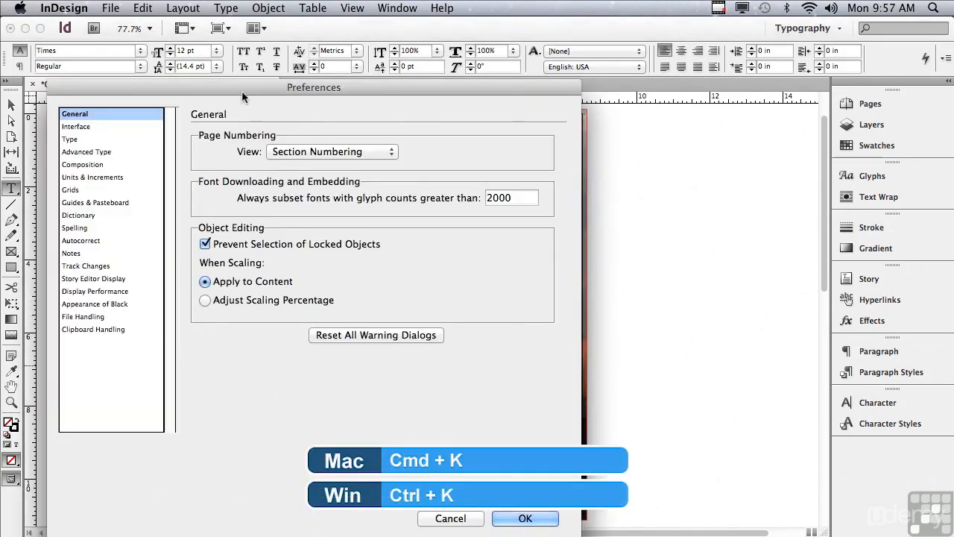
drag(243, 91, 257, 24)
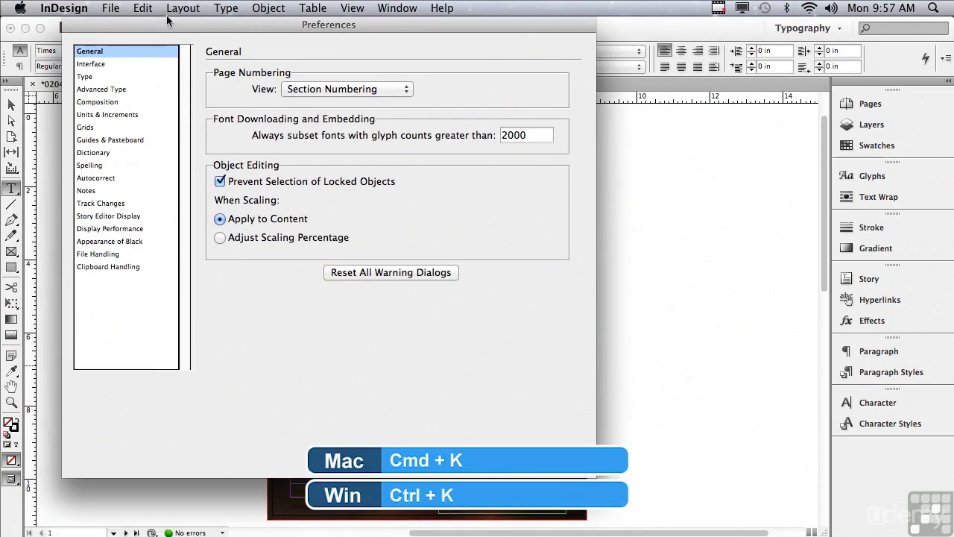
click(52, 10)
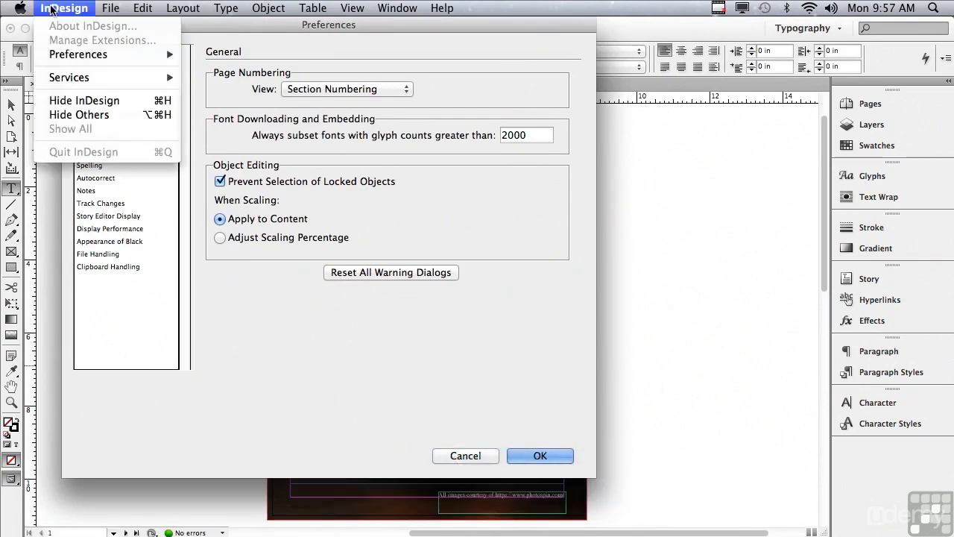
mouse_move(57, 56)
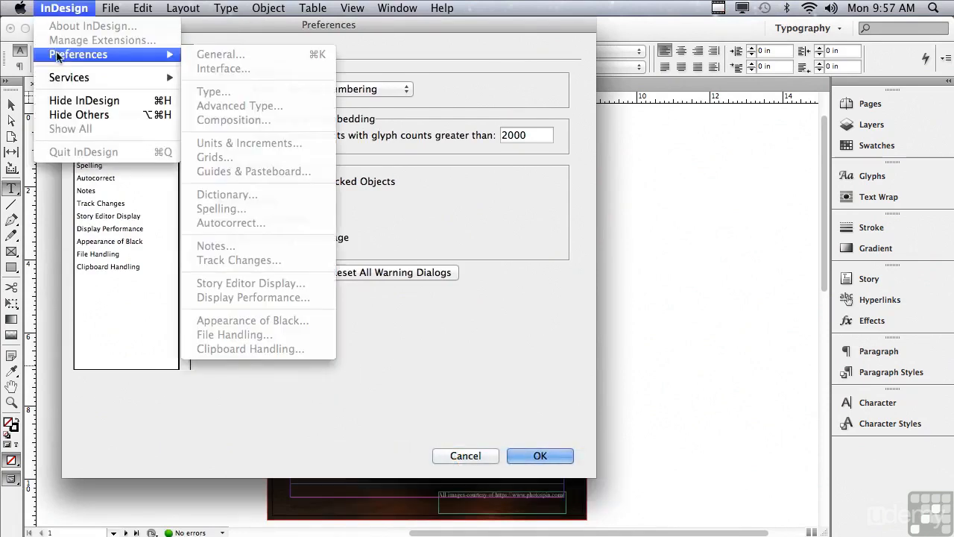
click(16, 49)
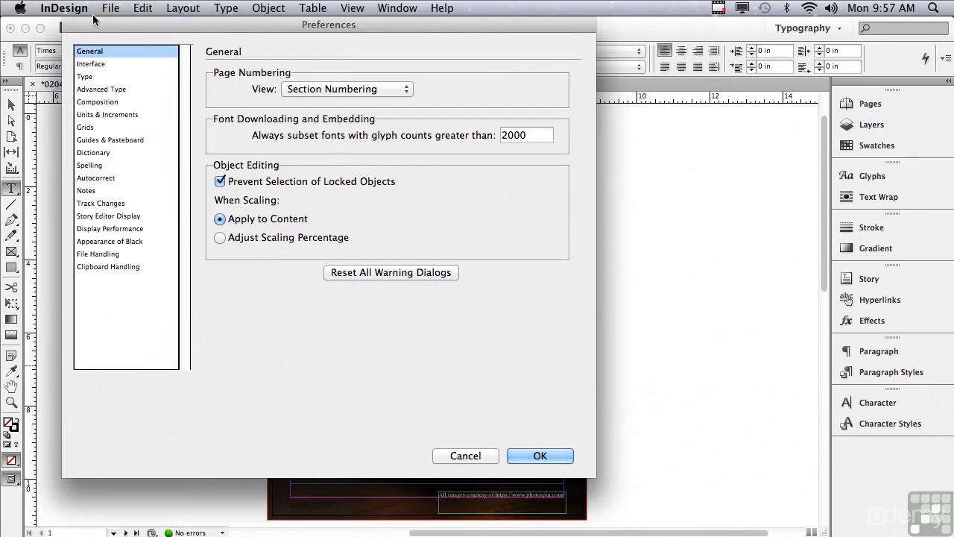
click(137, 8)
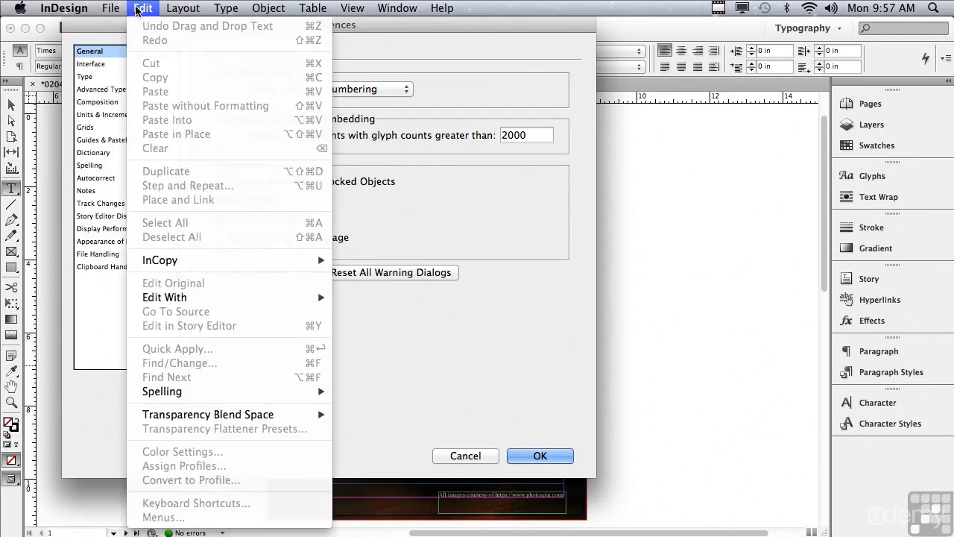
Reset all warning dialogs in the General preferences.
click(103, 55)
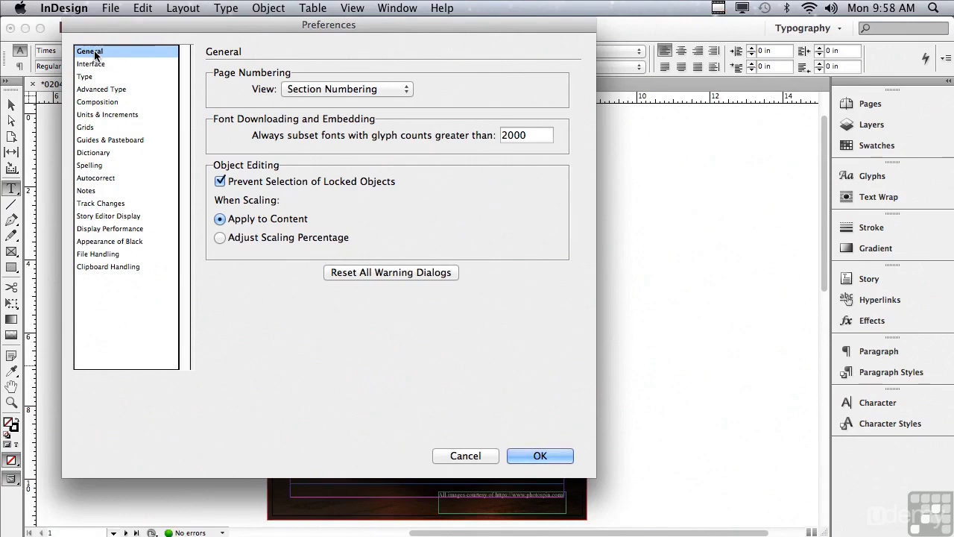
click(352, 273)
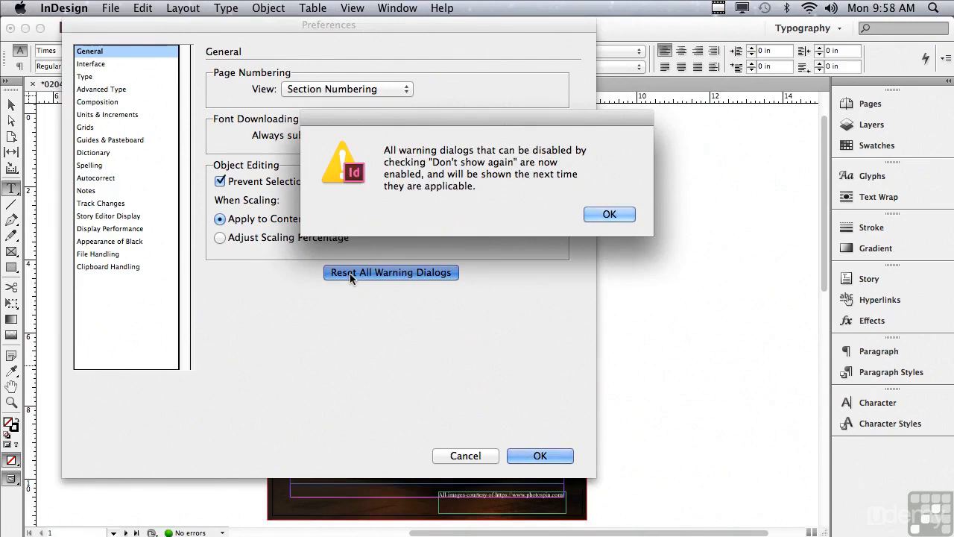
click(608, 215)
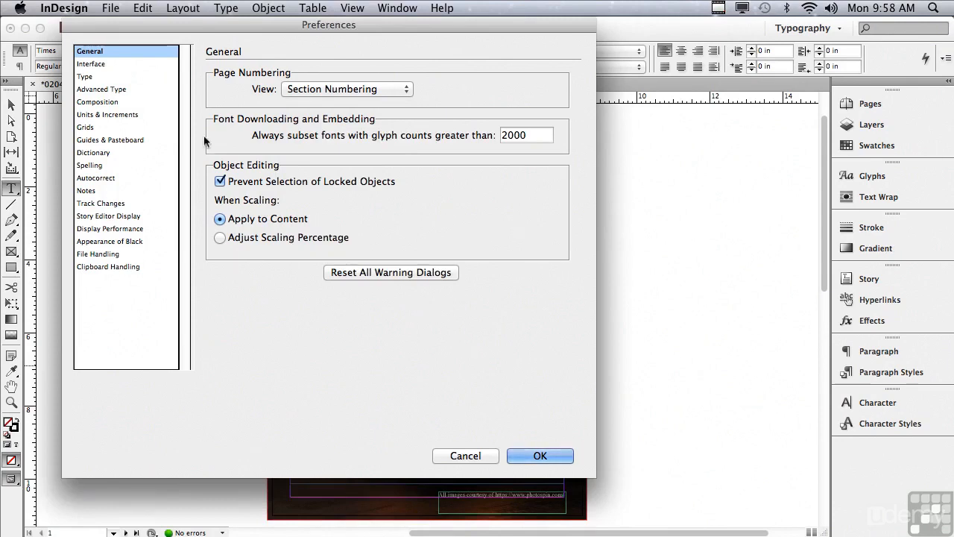
Leave Auto-Collapse Icon Panels enabled in the Interface preferences and accept the preferences.
click(87, 64)
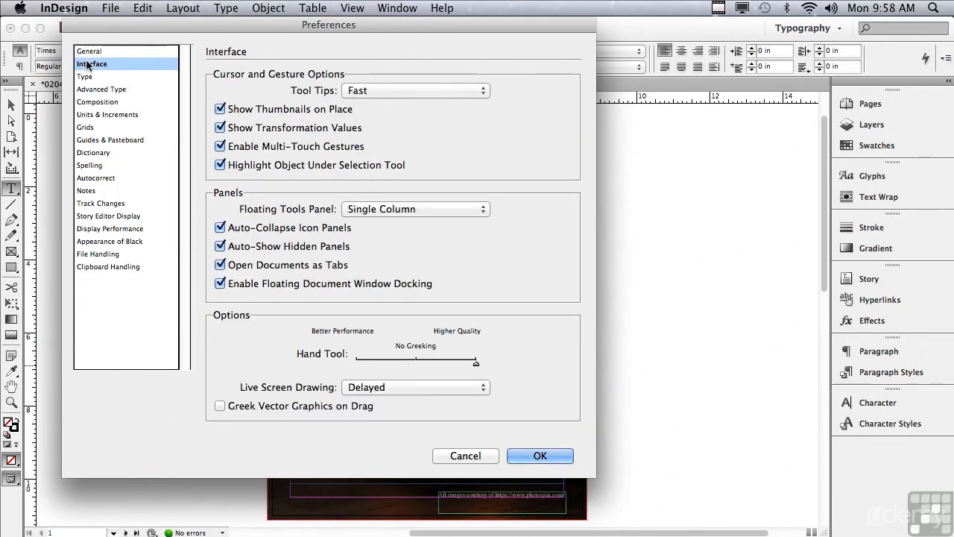
click(220, 228)
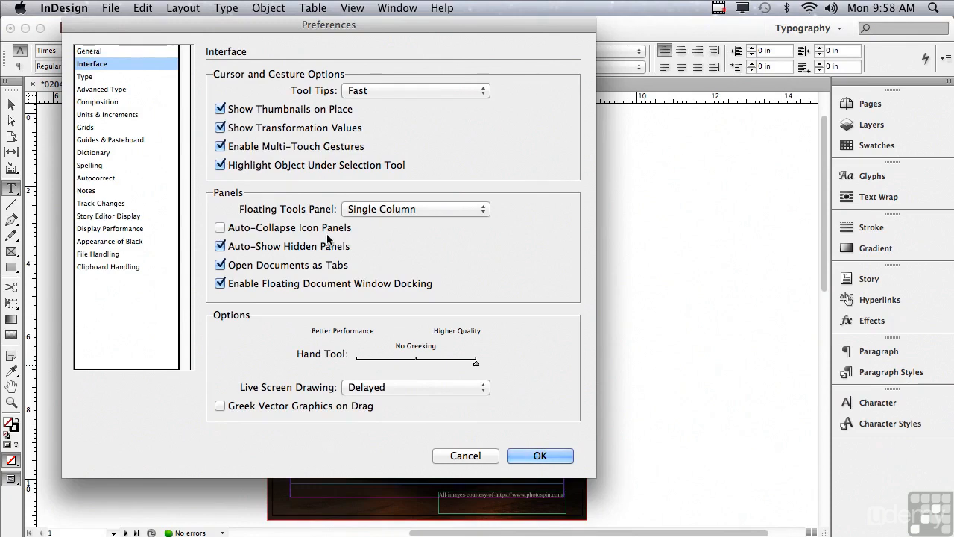
click(219, 228)
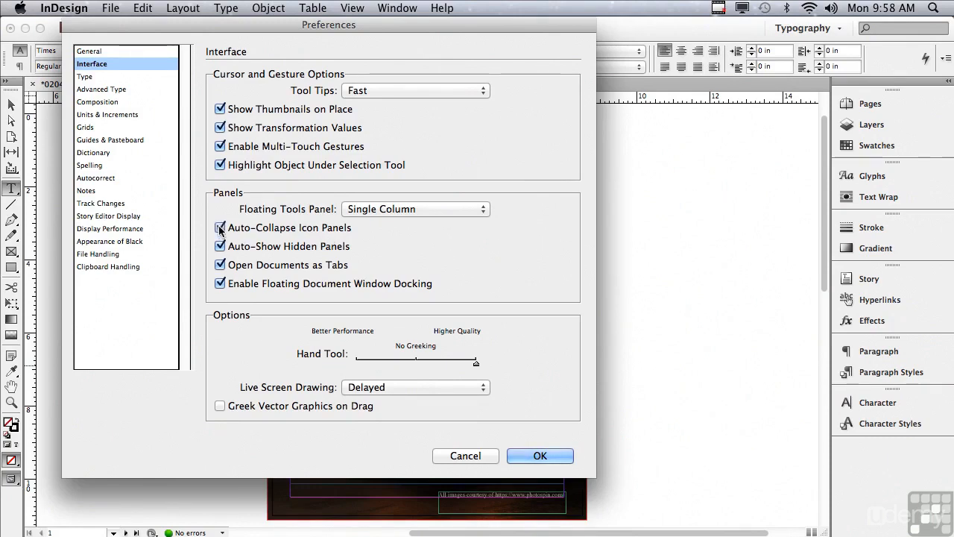
click(539, 455)
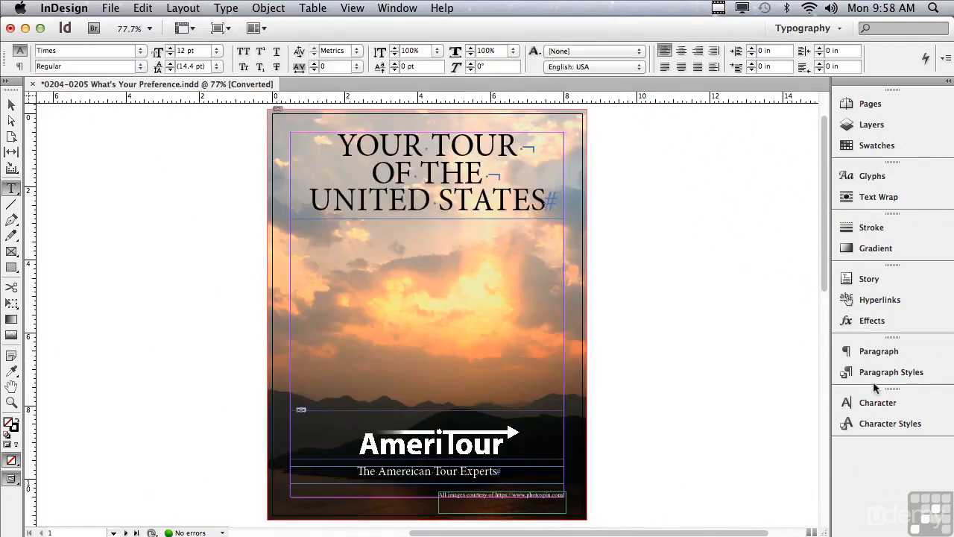
Test panel auto-collapsing by showing the Character panel and selecting the cover headline, then repeating it with the tagline below the logo.
click(872, 403)
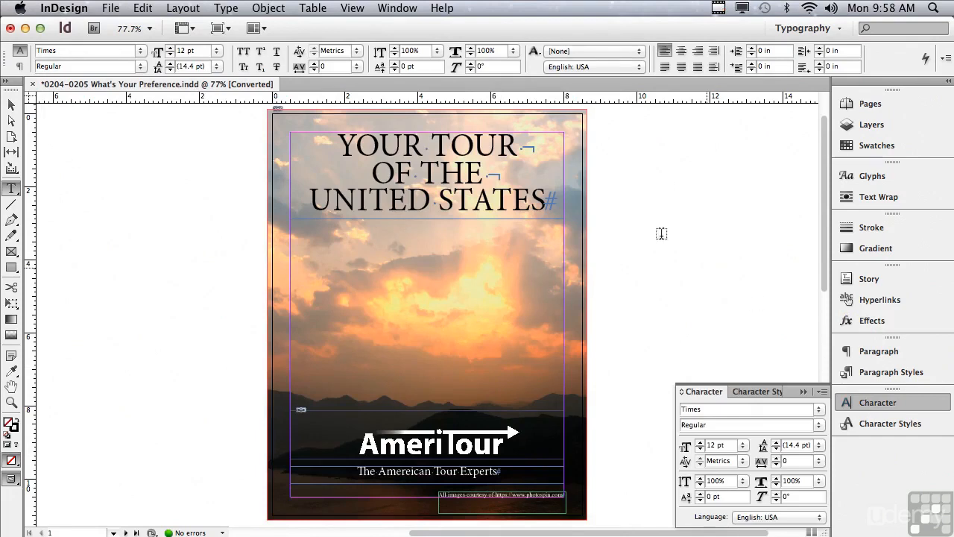
drag(336, 143, 567, 202)
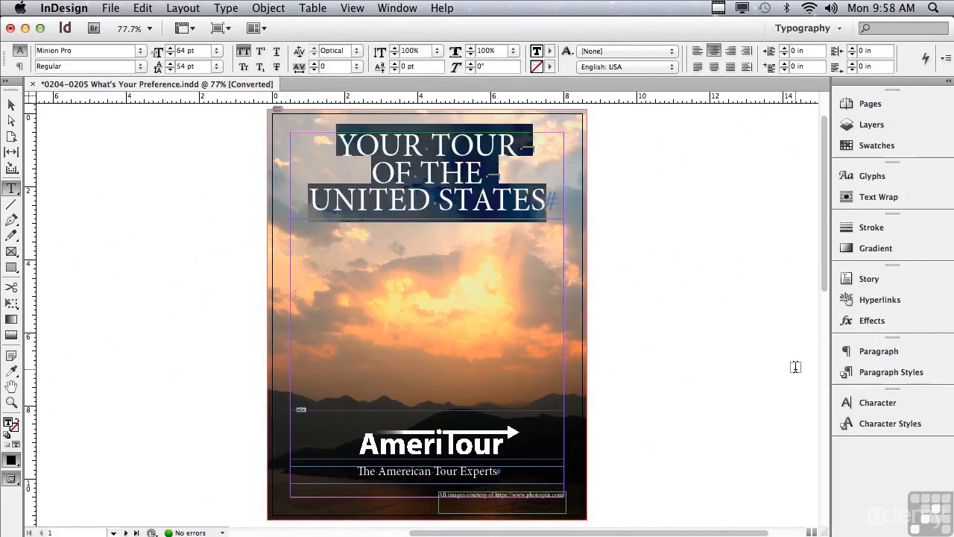
click(865, 401)
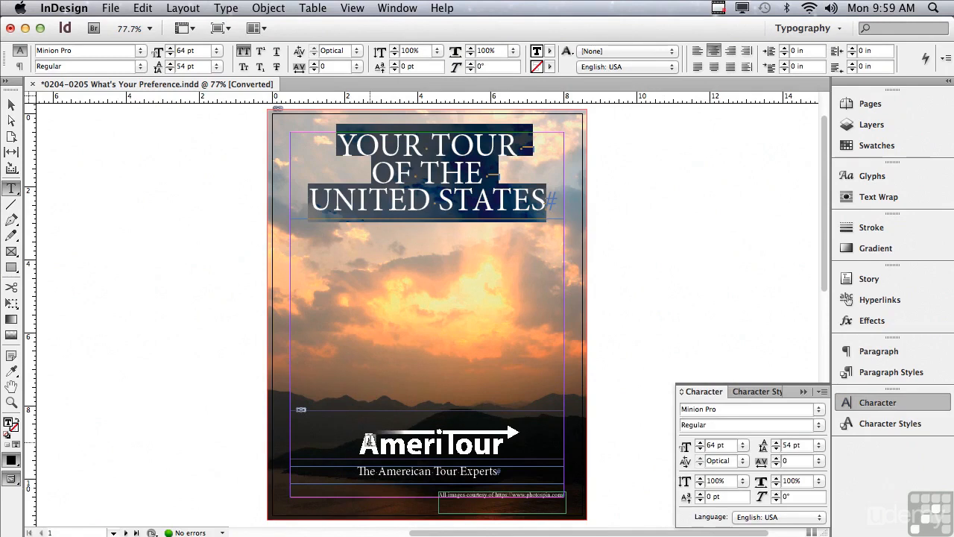
drag(358, 471, 523, 471)
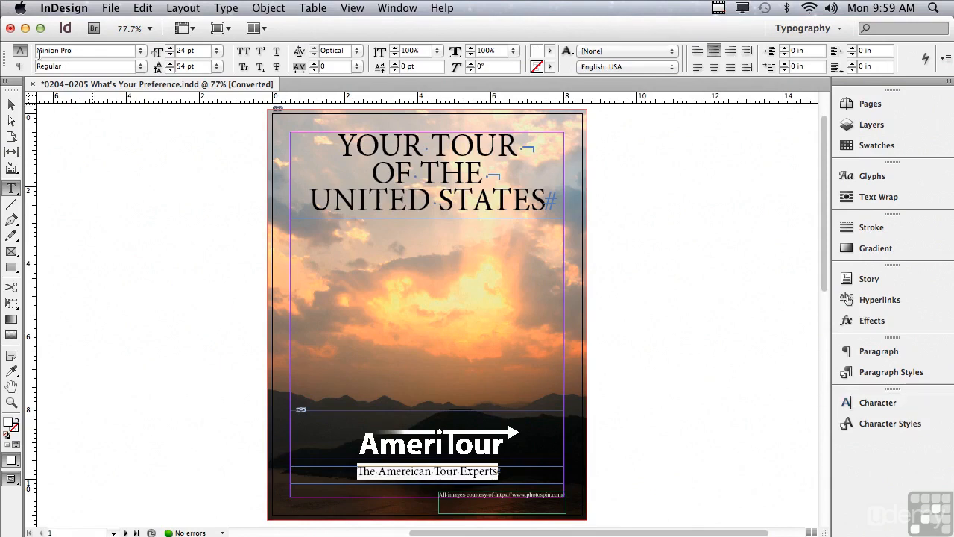
Turn off Auto-Collapse Icon Panels in the Interface preferences.
click(74, 8)
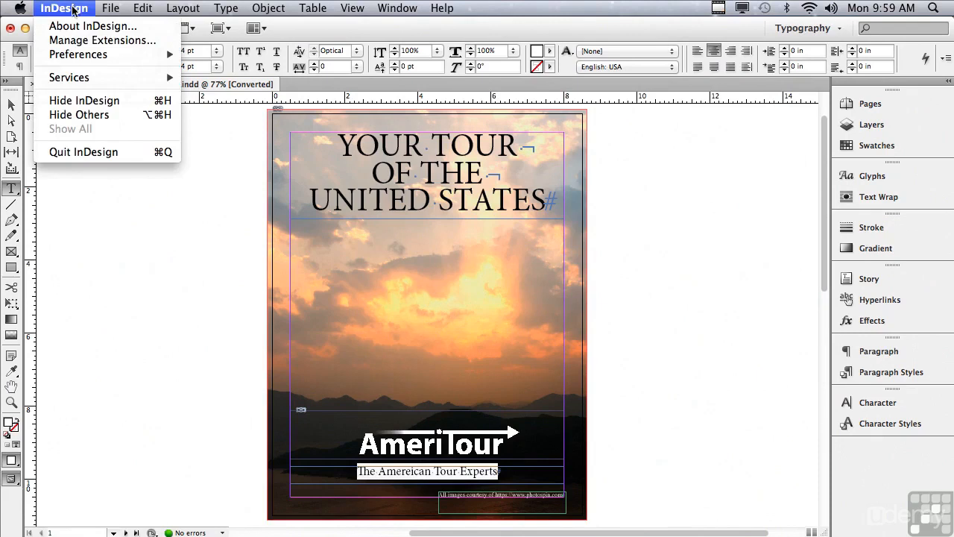
mouse_move(72, 57)
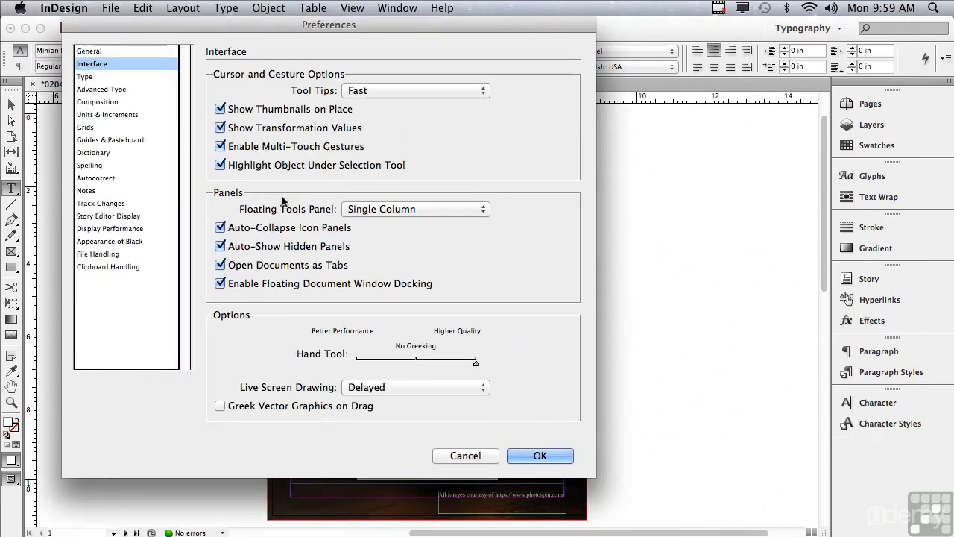
click(220, 227)
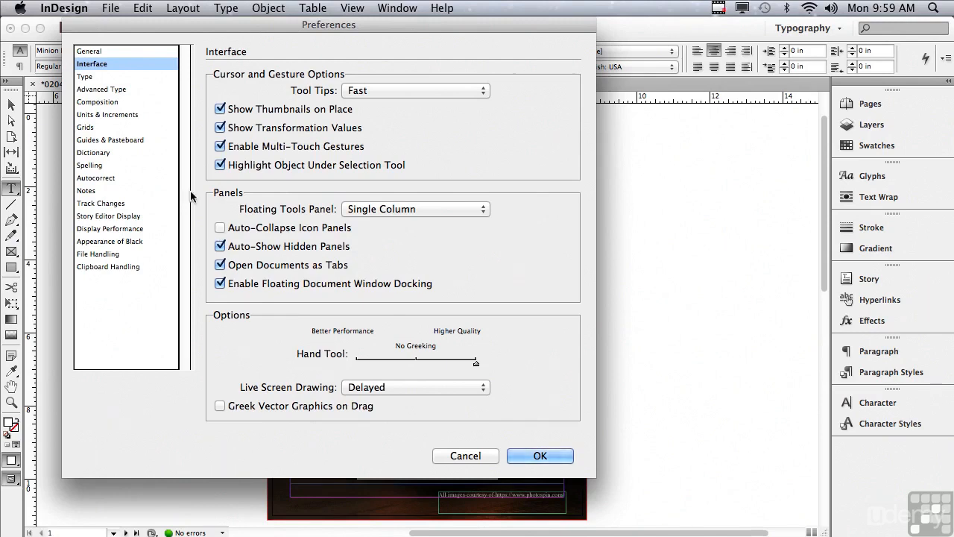
Keep drag-and-drop text editing enabled in Layout View in the Type preferences and accept the preferences.
click(86, 76)
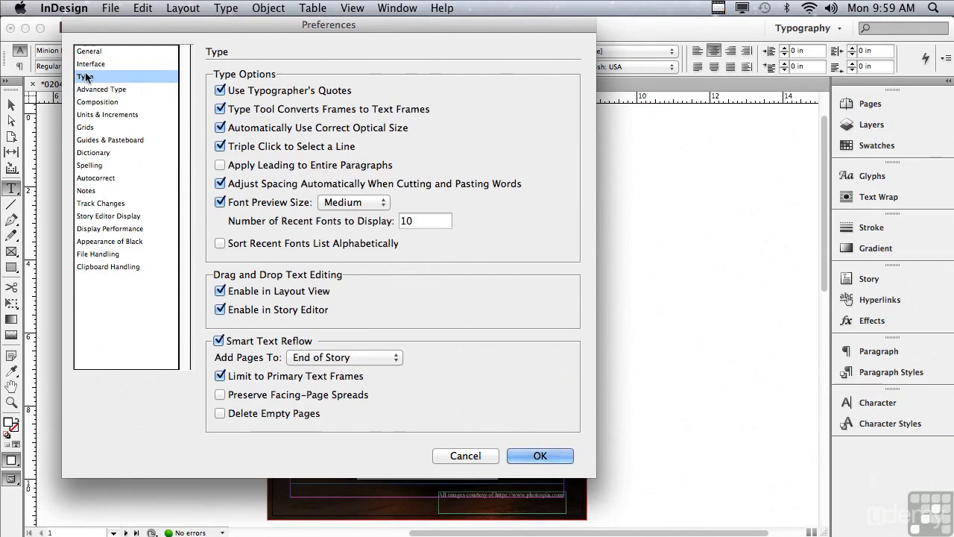
click(221, 291)
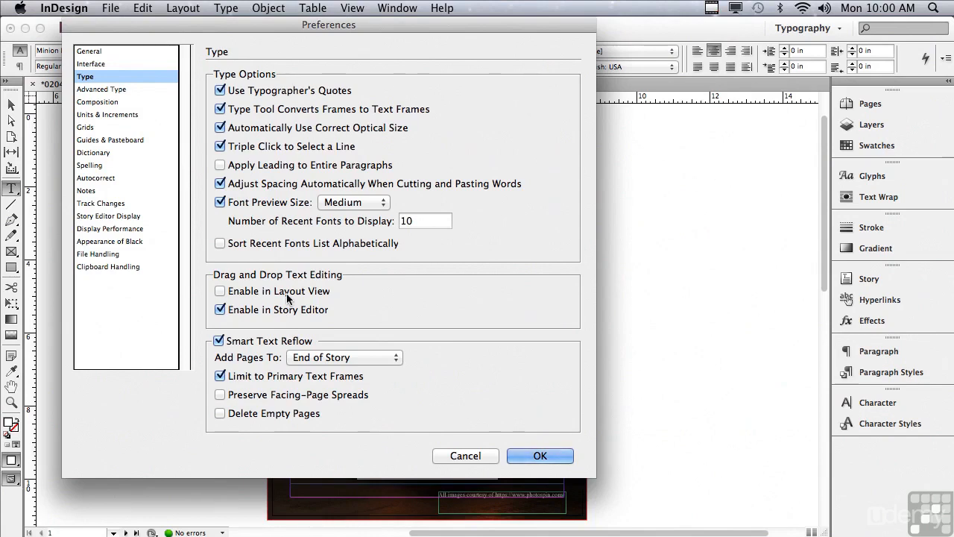
click(220, 292)
click(541, 455)
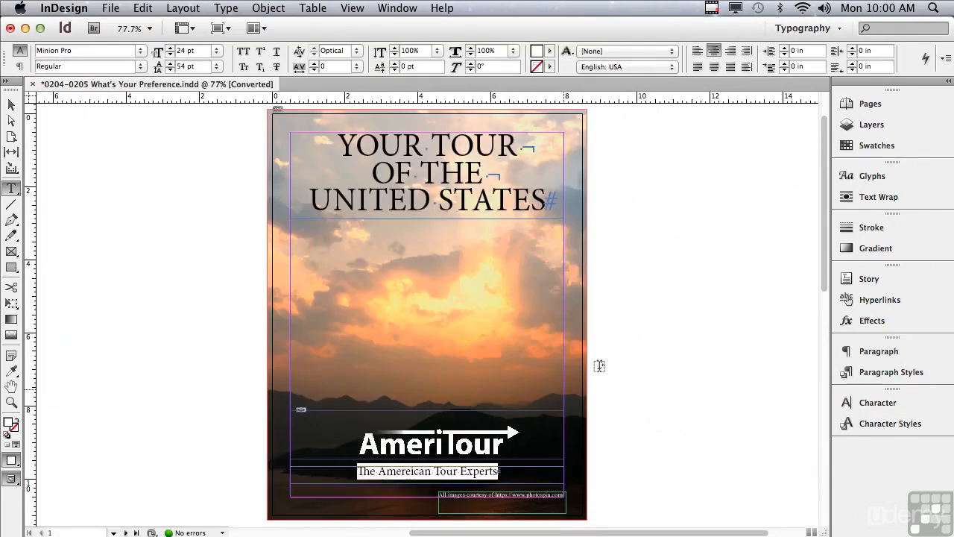
Move the "Am quissin ullesse" paragraph in the second column under "What's Your Preference?" to just before the "Fere nobit ulpa" paragraph.
scroll(822, 139, down, 10)
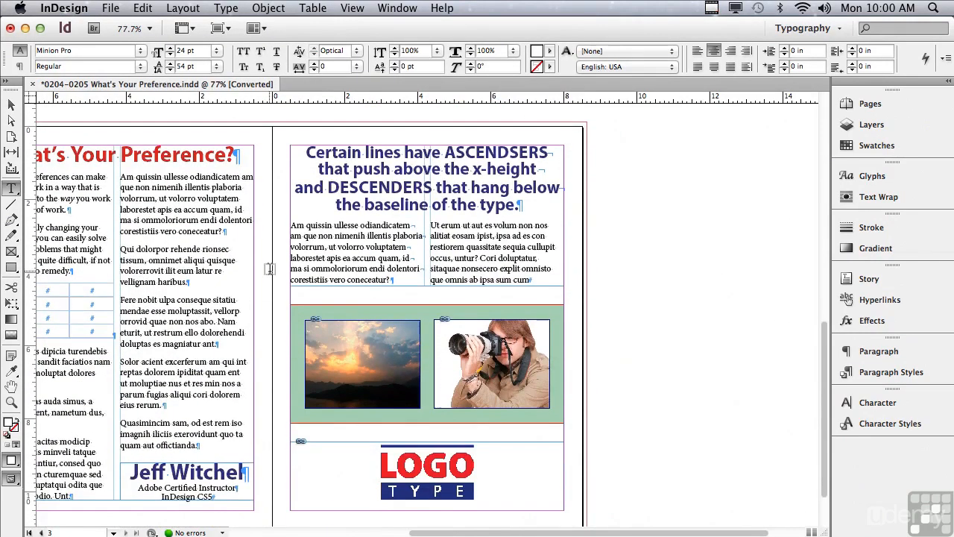
scroll(440, 517, left, 5)
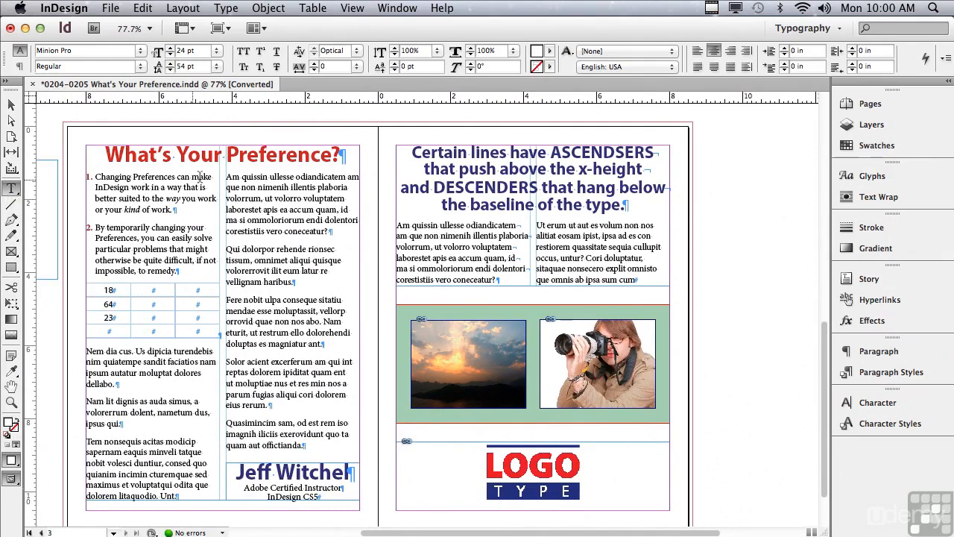
drag(227, 177, 359, 231)
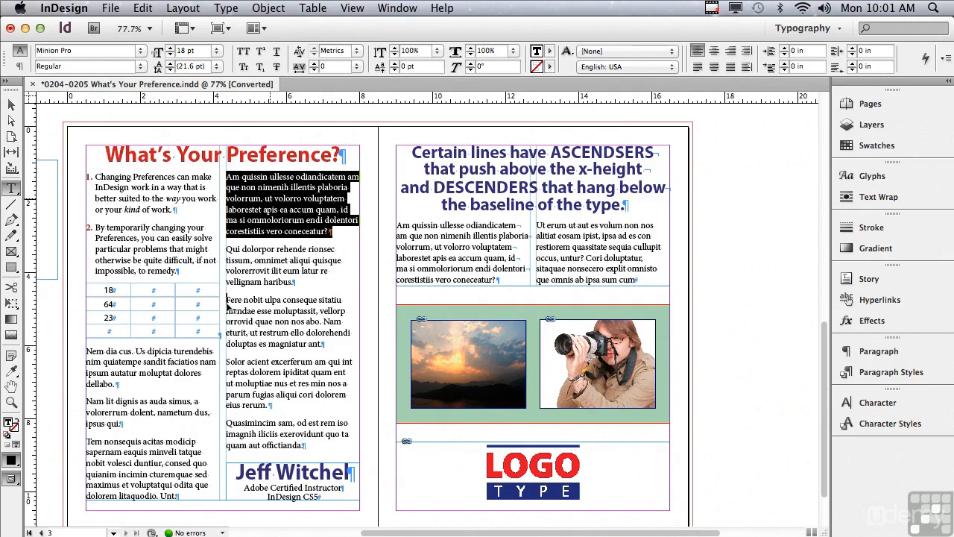
drag(229, 302, 227, 300)
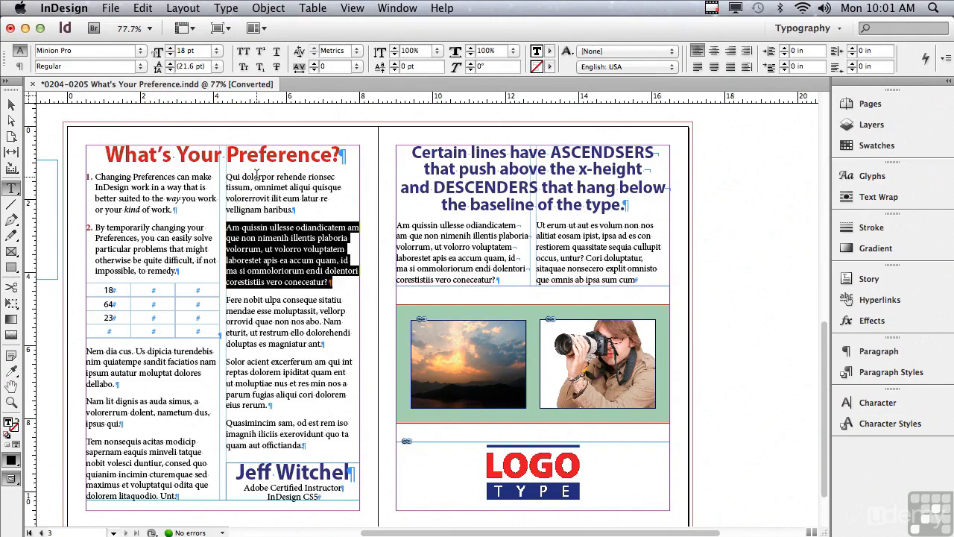
Copy the value 18 from the table's first cell into the second cell of the same row.
click(108, 291)
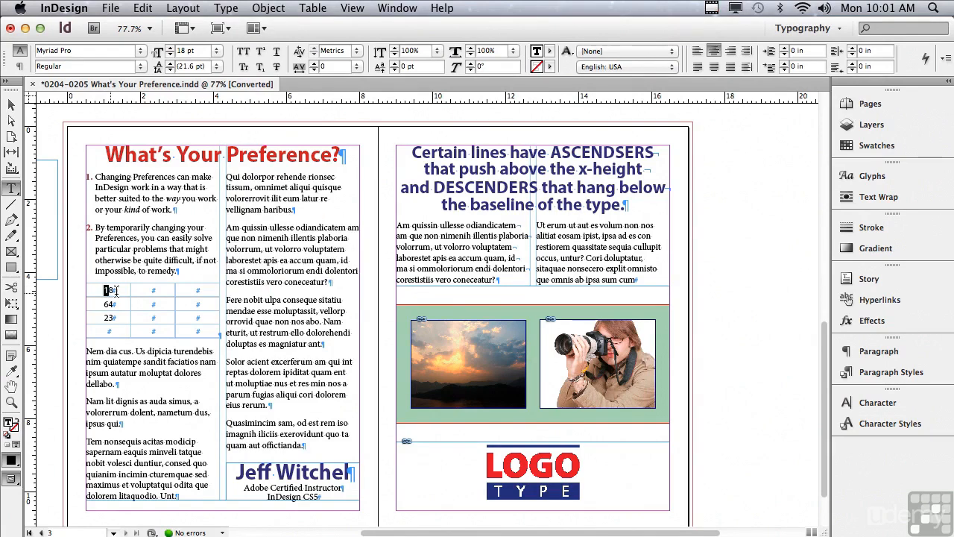
double_click(108, 292)
drag(108, 290, 153, 292)
drag(154, 293, 111, 292)
Copy the second numbered item, "By temporarily changing your Preferences", into the empty text frame on the pasteboard.
drag(92, 223, 192, 273)
key(super+c)
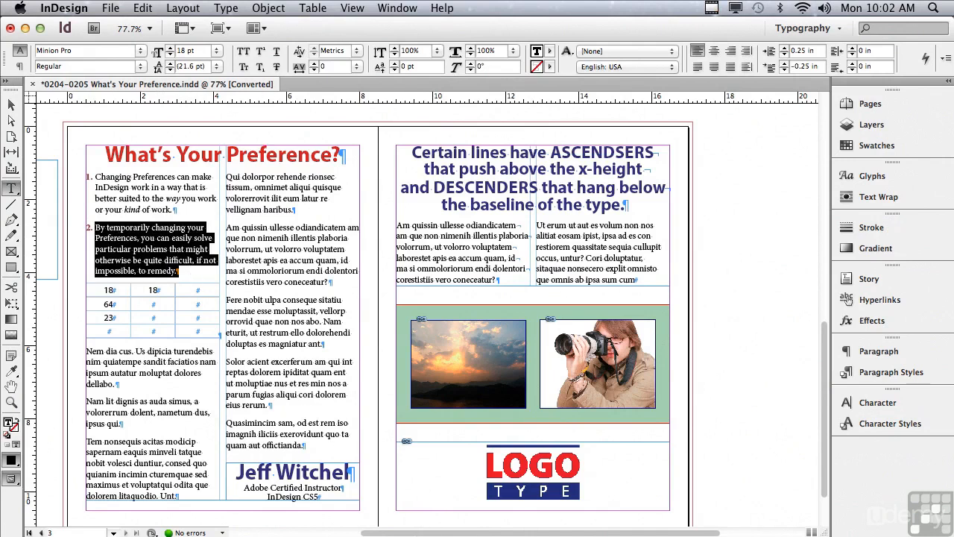
drag(416, 534, 289, 500)
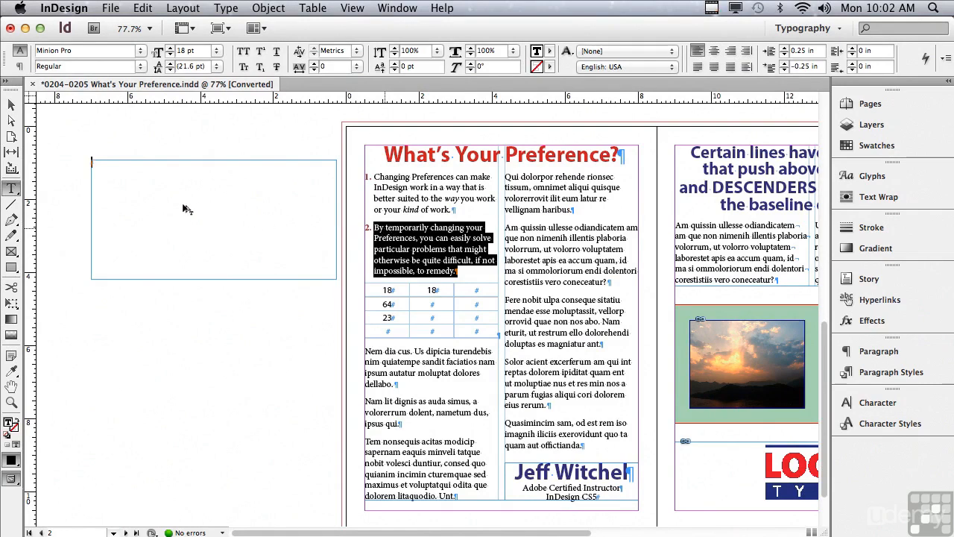
key(super+v)
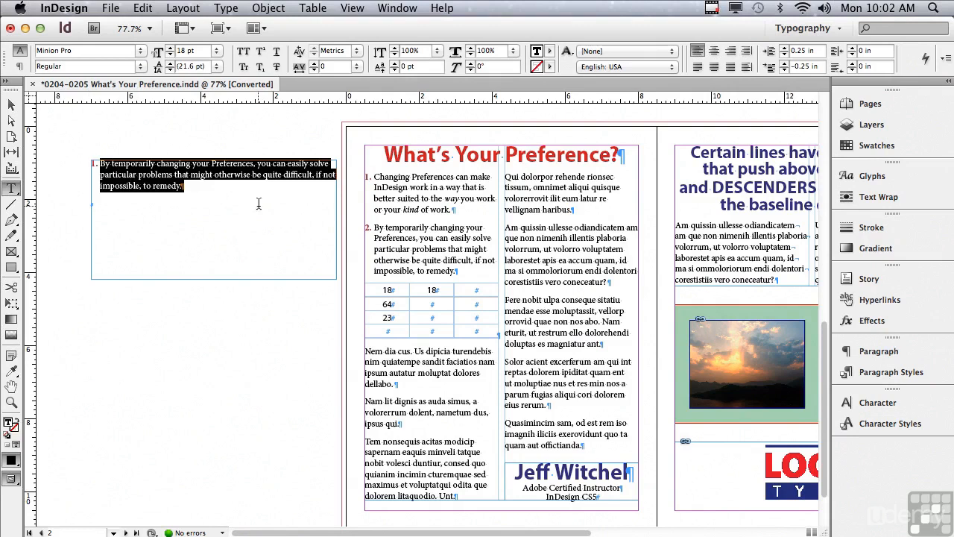
Move the "Nem dia cus" paragraph from below the table into the pasteboard text frame, under the numbered item.
drag(365, 350, 425, 384)
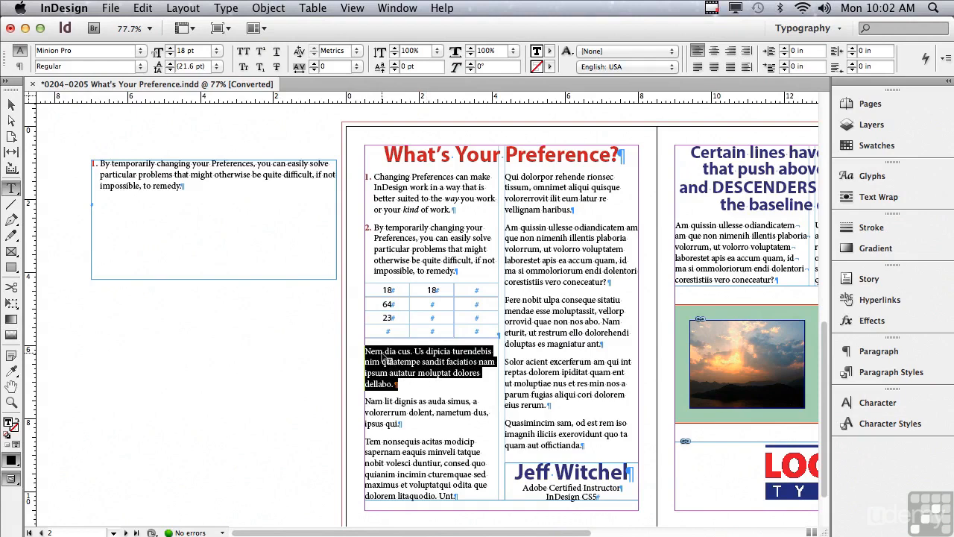
drag(226, 237, 226, 237)
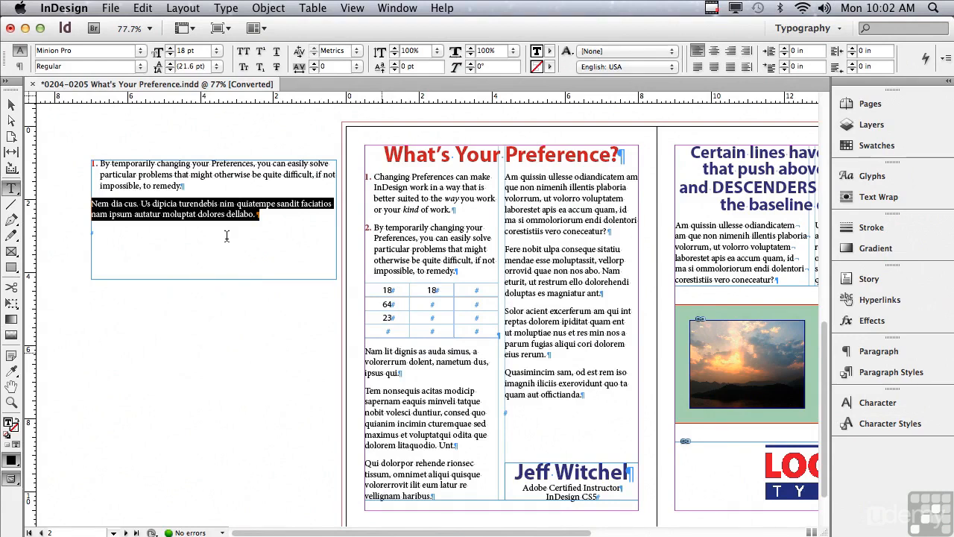
Open the Type preferences.
key(super)
key(super+k)
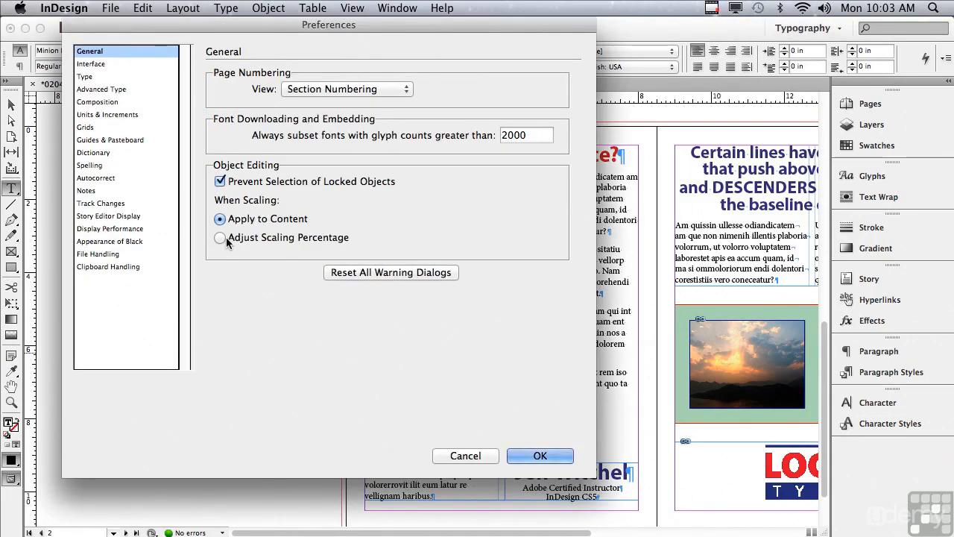
click(123, 76)
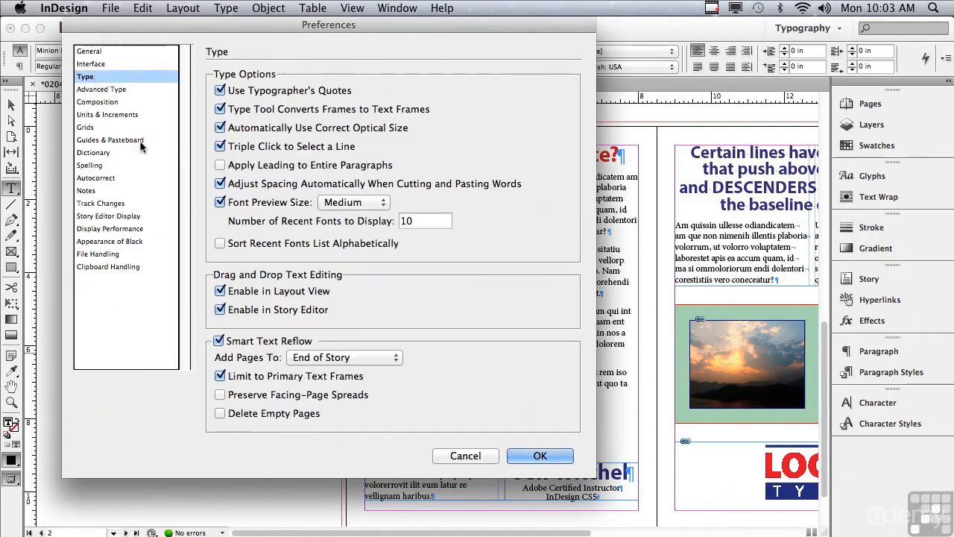